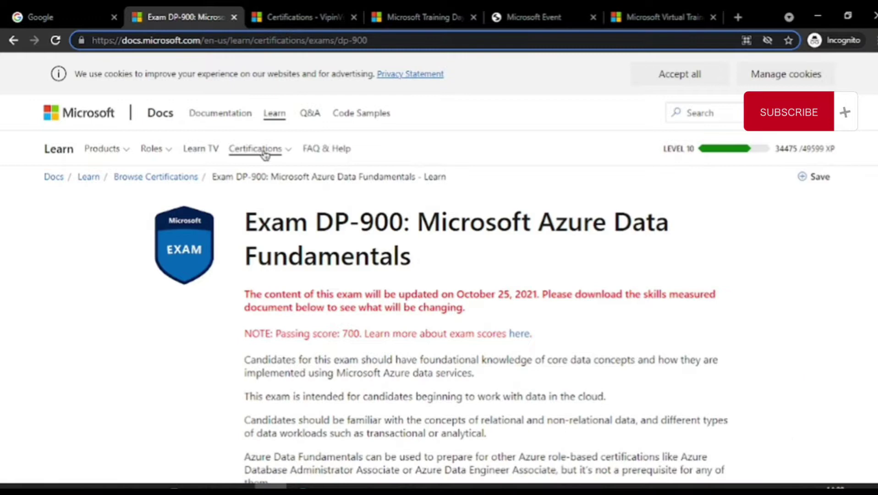
# Run a Google search for 'dp 900' in the Google tab
pyautogui.click(89, 17)
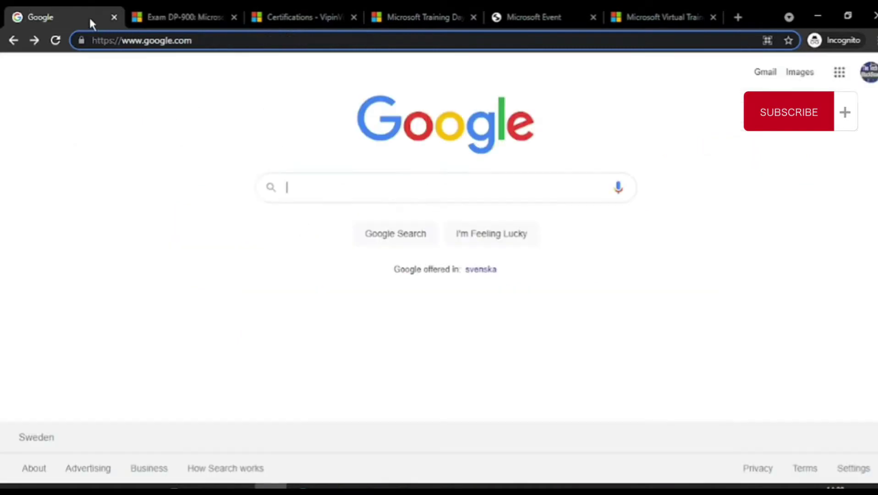
pyautogui.click(324, 178)
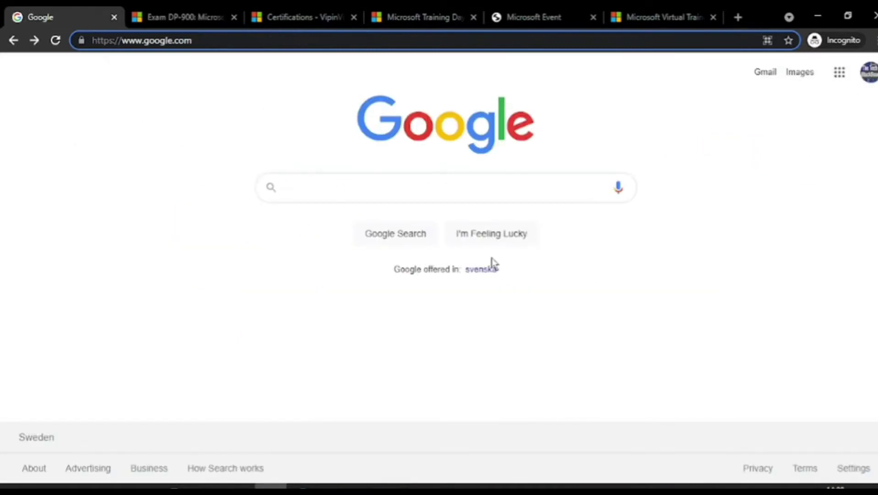
pyautogui.write('dp 900')
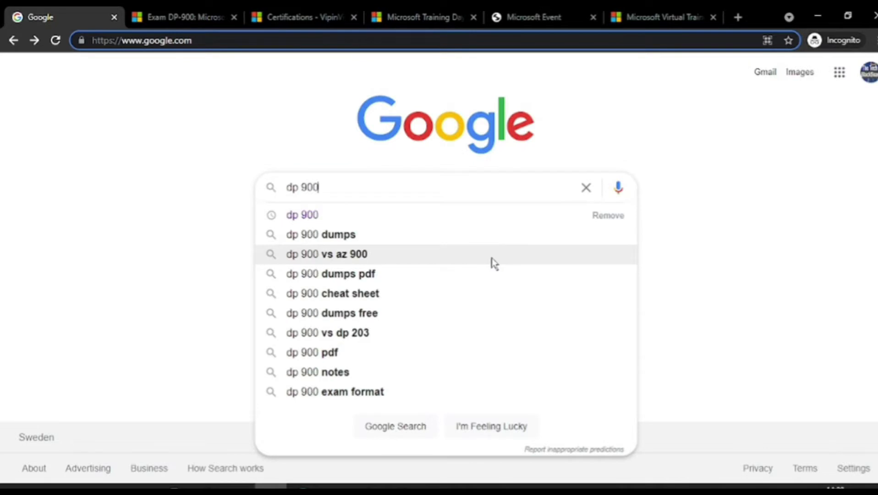
pyautogui.press('Return')
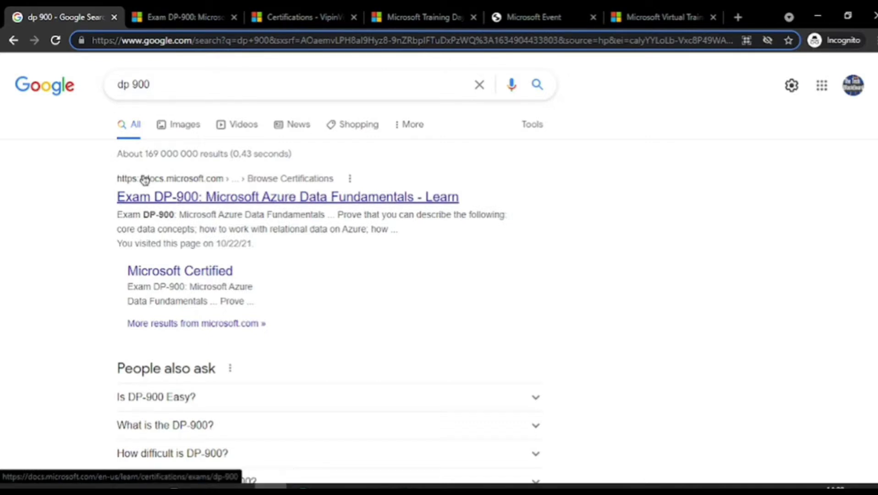
# Open the 'Exam DP-900: Microsoft Azure Data Fundamentals' result and scroll to its $99 USD Schedule exam section
pyautogui.click(260, 200)
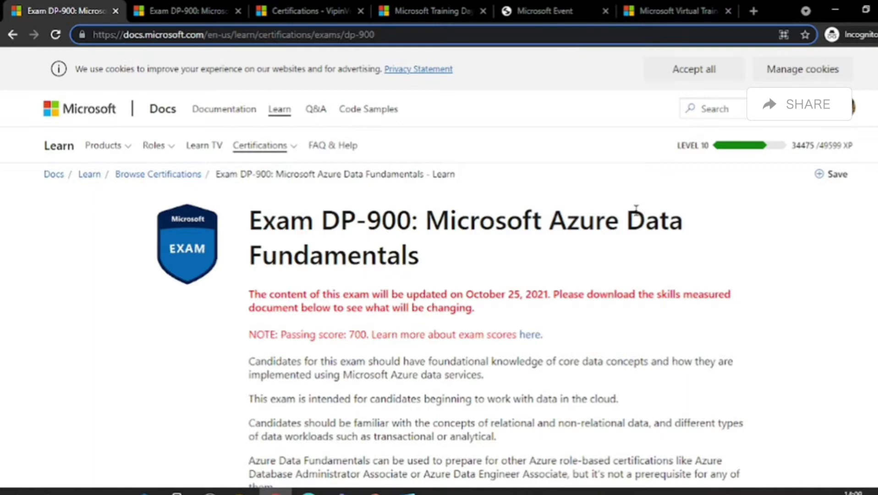
pyautogui.scroll(-3, 633, 210)
pyautogui.scroll(-3, 632, 210)
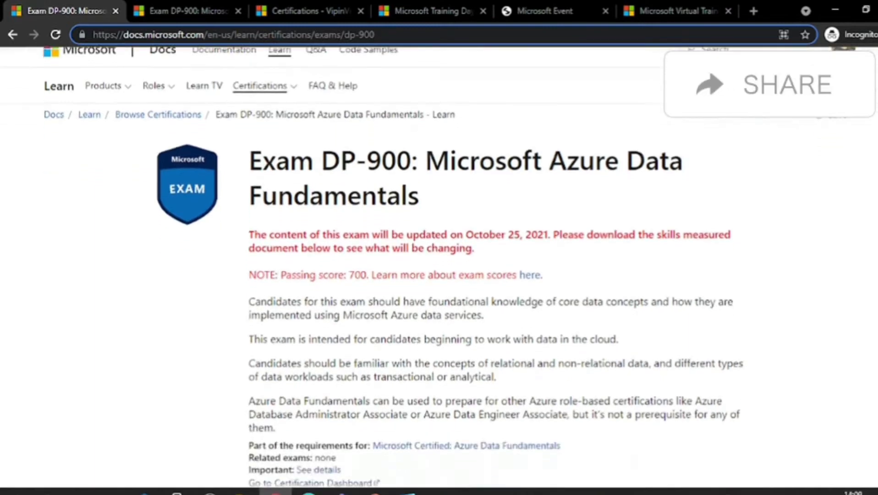
pyautogui.scroll(-6, 556, 416)
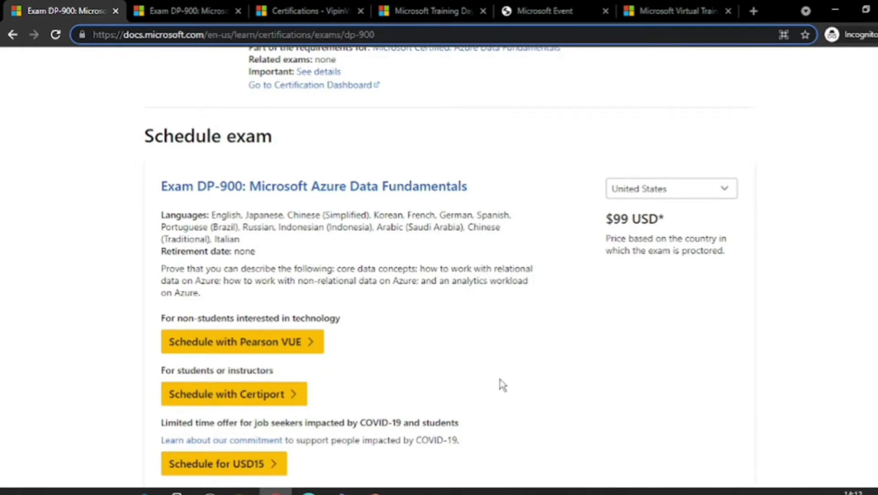
# Start DP-900 scheduling with Pearson VUE and view the claimed 100% Microsoft Training Day discount
pyautogui.click(230, 345)
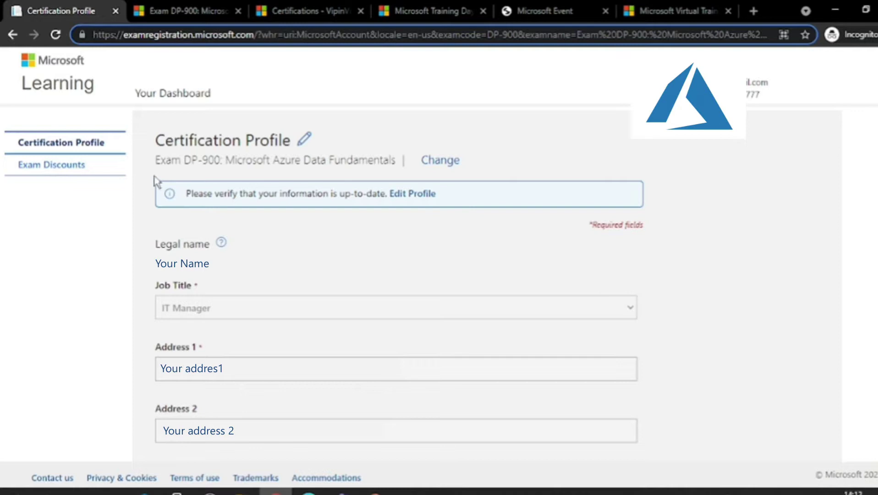
pyautogui.click(63, 168)
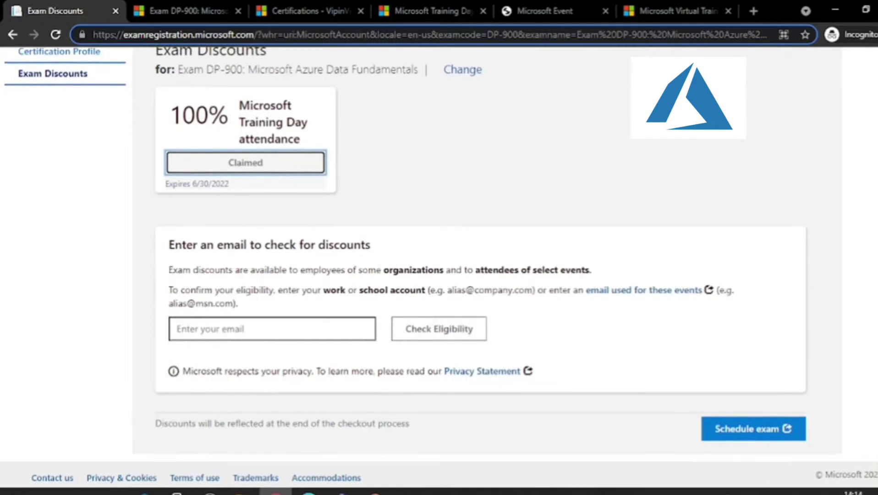
# Move on to Pearson VUE and choose 'OnVUE Online at my home or office' for the exam
pyautogui.click(757, 431)
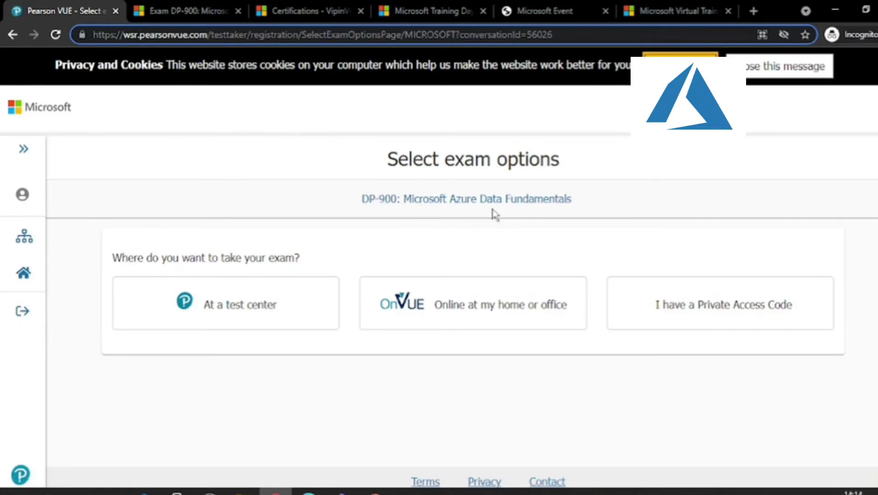
pyautogui.scroll(-2, 482, 275)
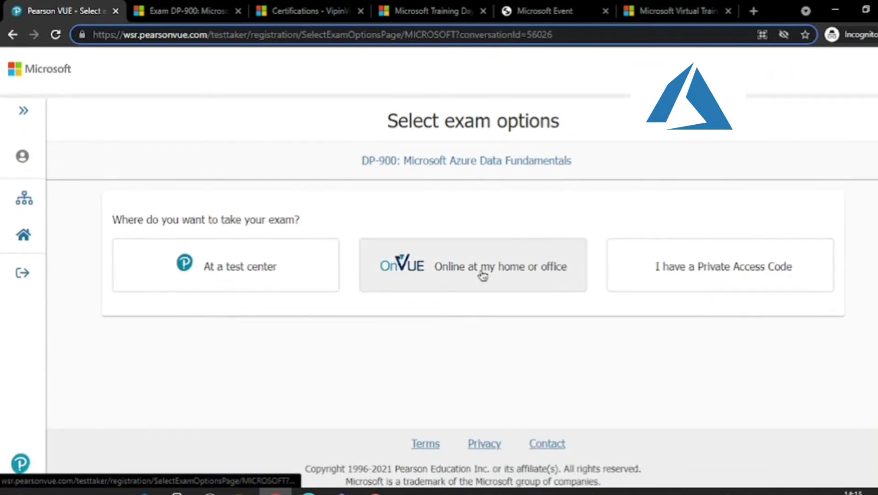
pyautogui.click(482, 275)
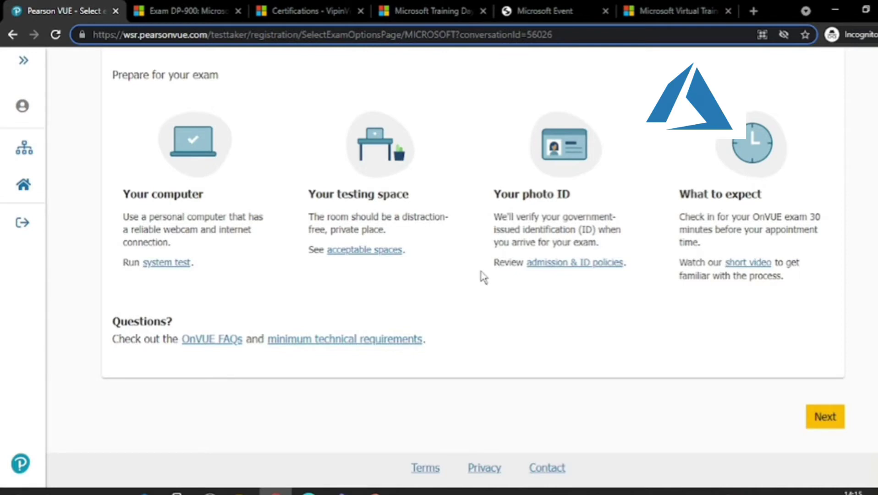
# Accept the candidate agreement, data processing, monitoring, third-party prohibition and facial comparison policies
pyautogui.click(823, 421)
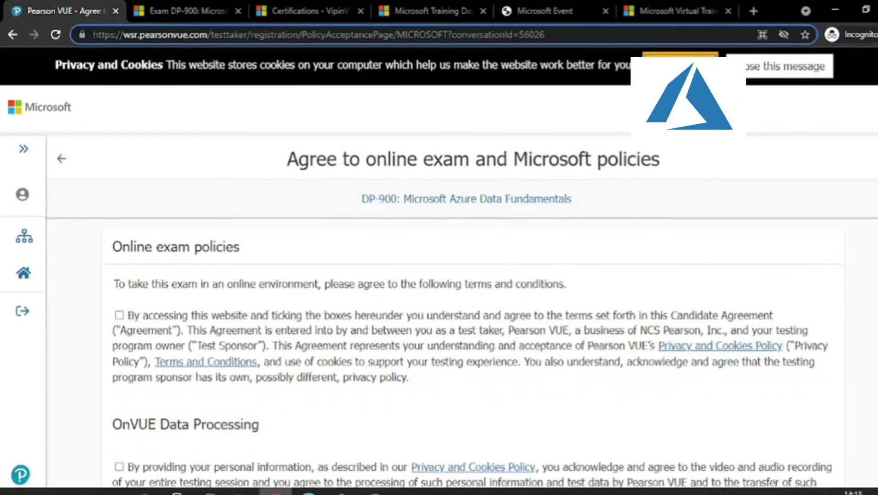
pyautogui.scroll(-2, 174, 257)
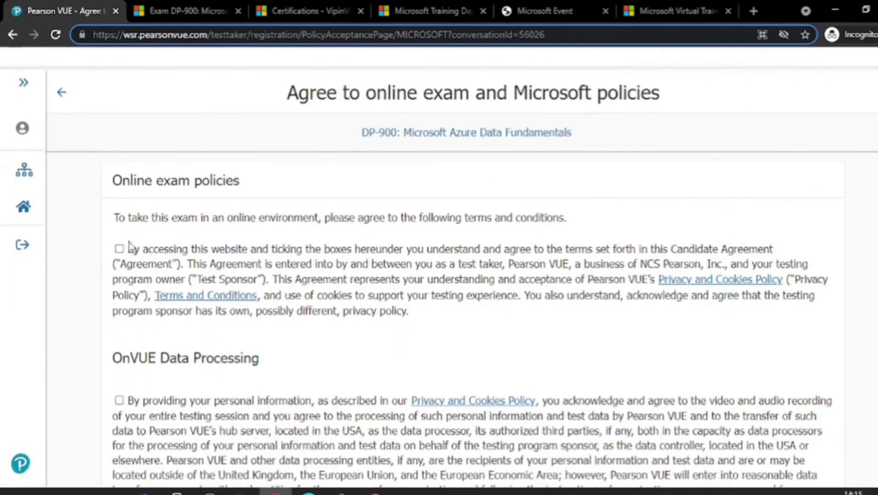
pyautogui.click(119, 250)
pyautogui.scroll(-5, 119, 122)
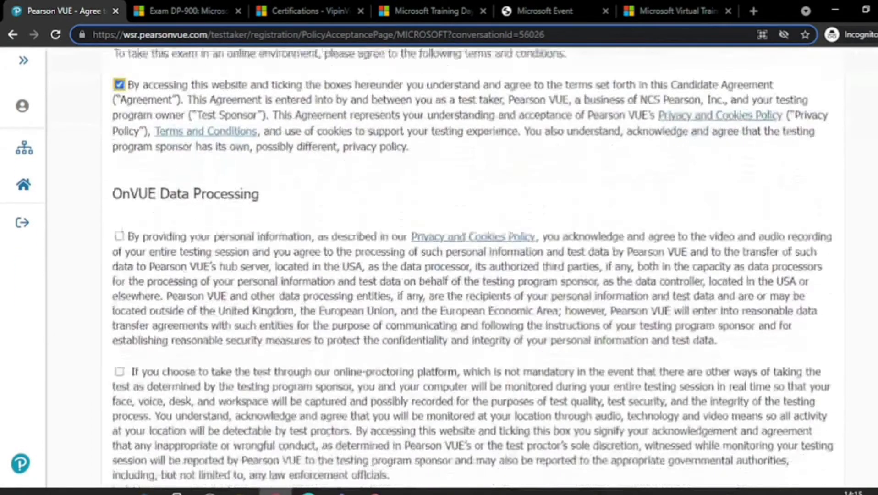
pyautogui.click(119, 122)
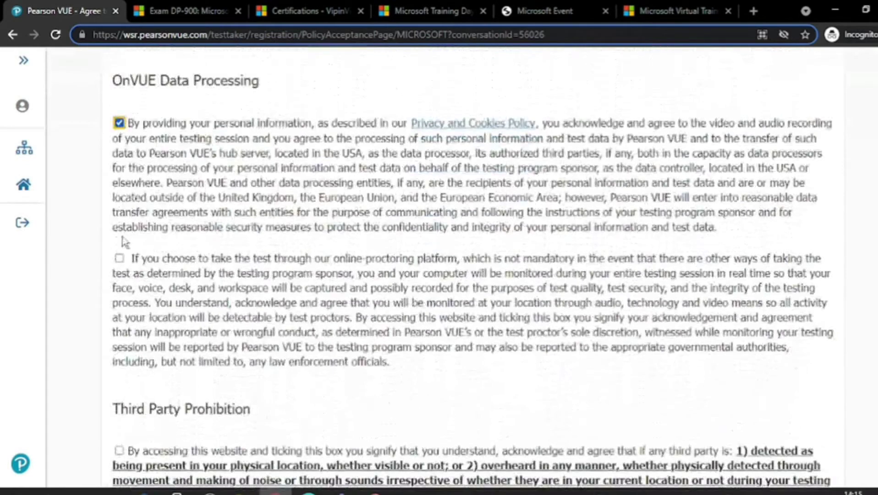
pyautogui.click(119, 258)
pyautogui.click(120, 451)
pyautogui.scroll(-5, 333, 372)
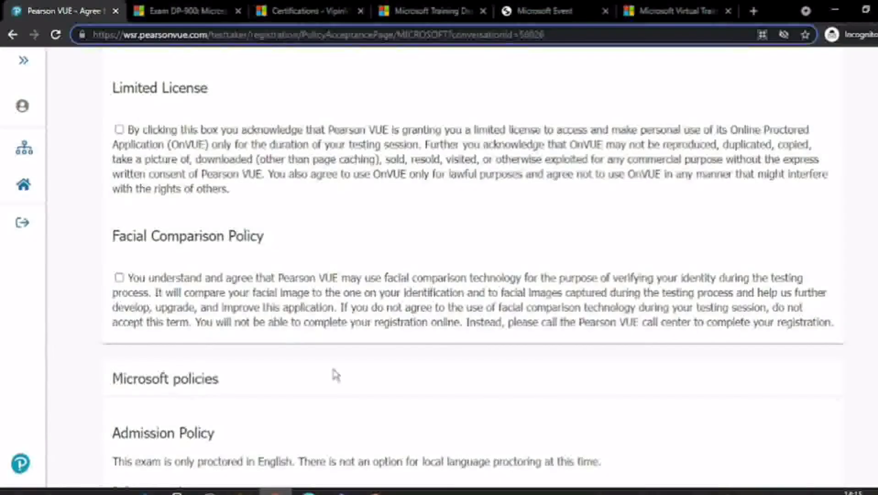
pyautogui.click(119, 278)
pyautogui.scroll(-20, 367, 370)
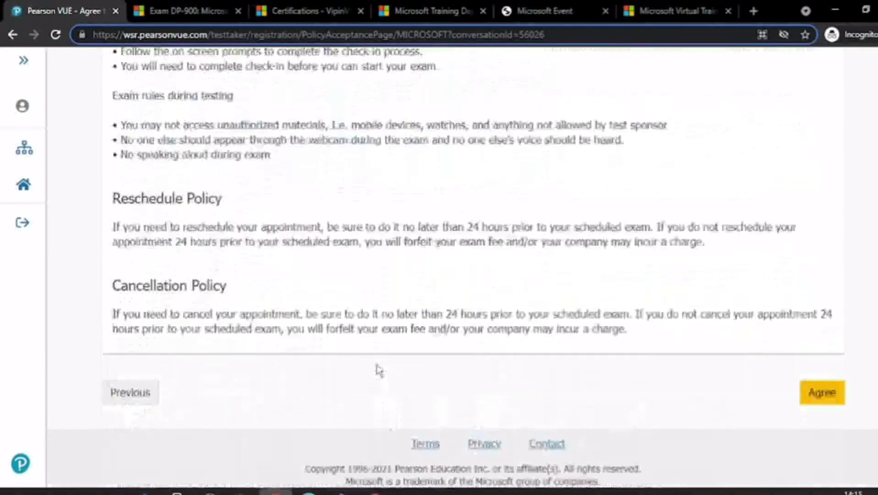
pyautogui.click(822, 395)
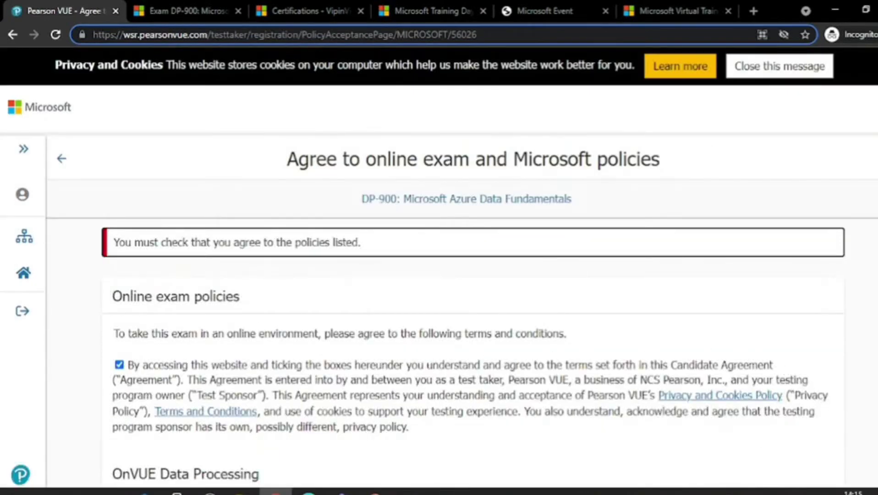
# Agree to the Limited License terms and accept the Microsoft policies
pyautogui.scroll(-15, 472, 275)
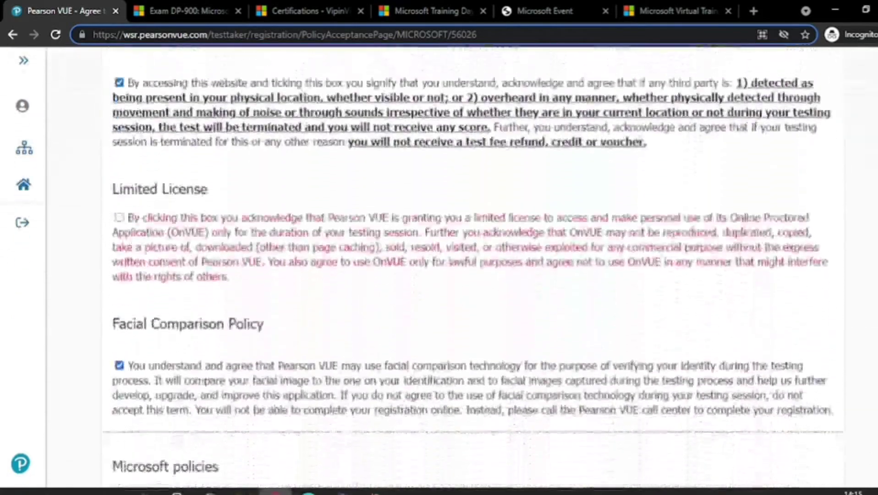
pyautogui.click(119, 214)
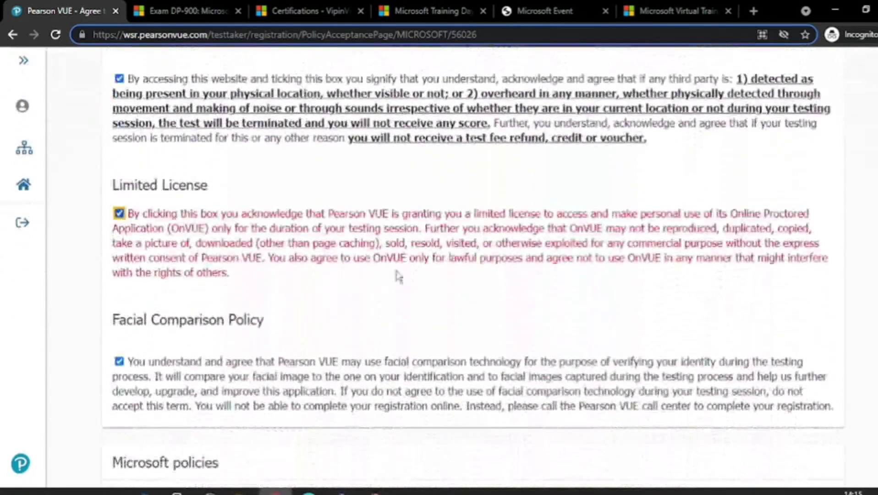
pyautogui.scroll(-20, 472, 252)
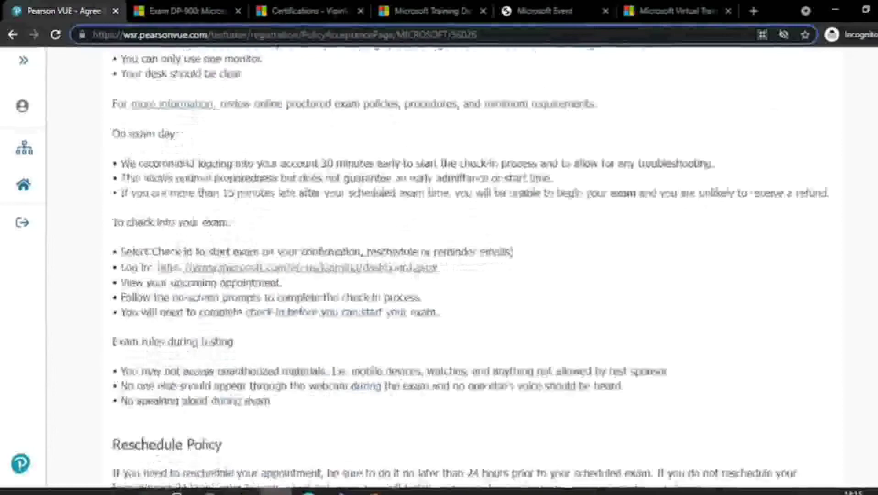
pyautogui.click(821, 392)
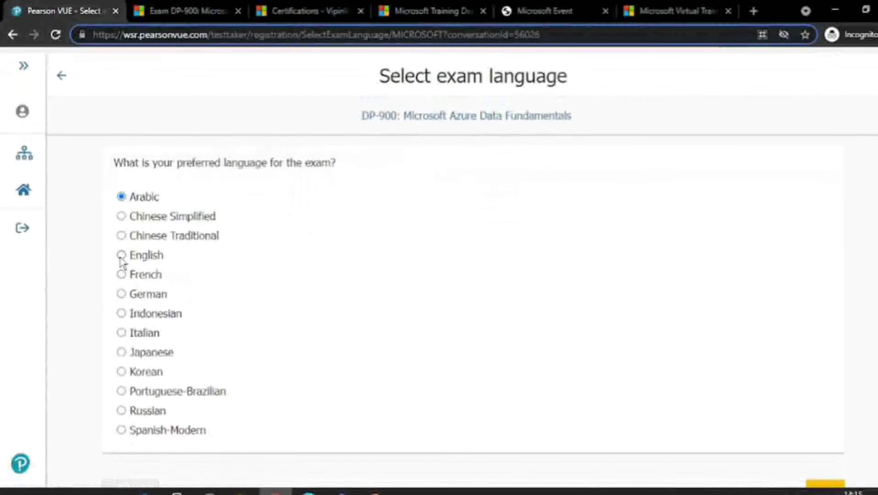
# Set English as the exam language and confirm English as the proctor language
pyautogui.click(121, 255)
pyautogui.scroll(-2, 440, 266)
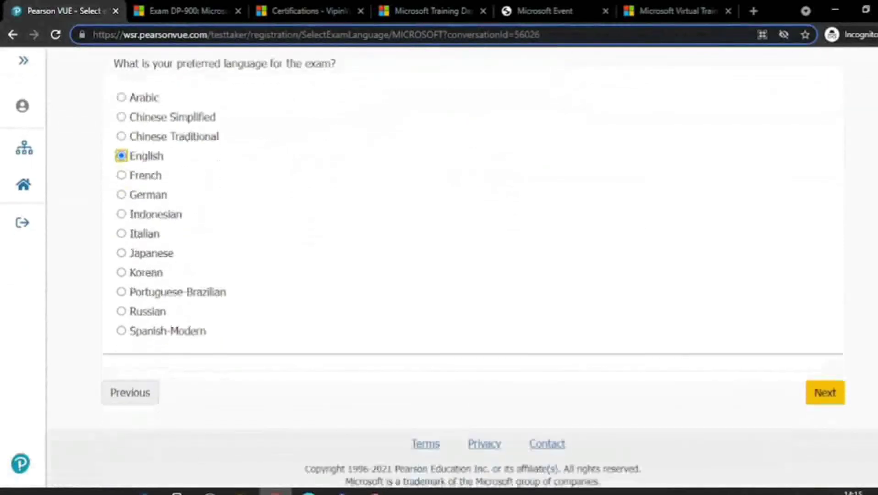
pyautogui.click(820, 394)
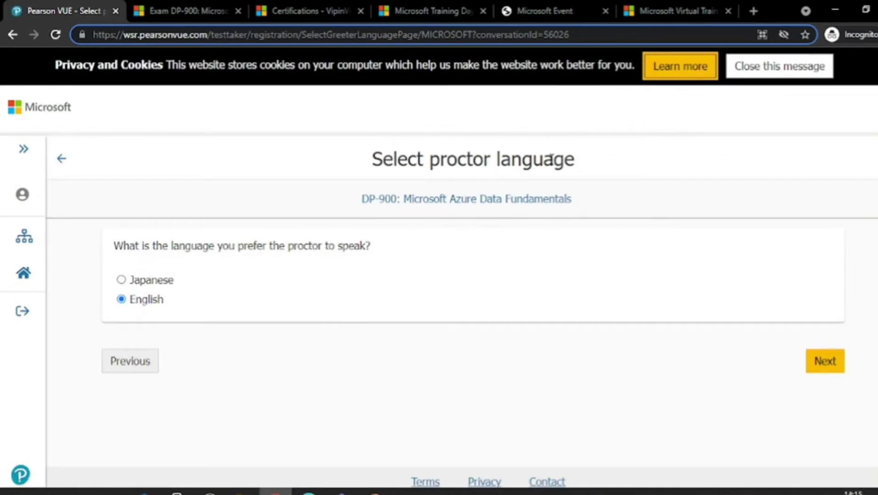
pyautogui.click(829, 365)
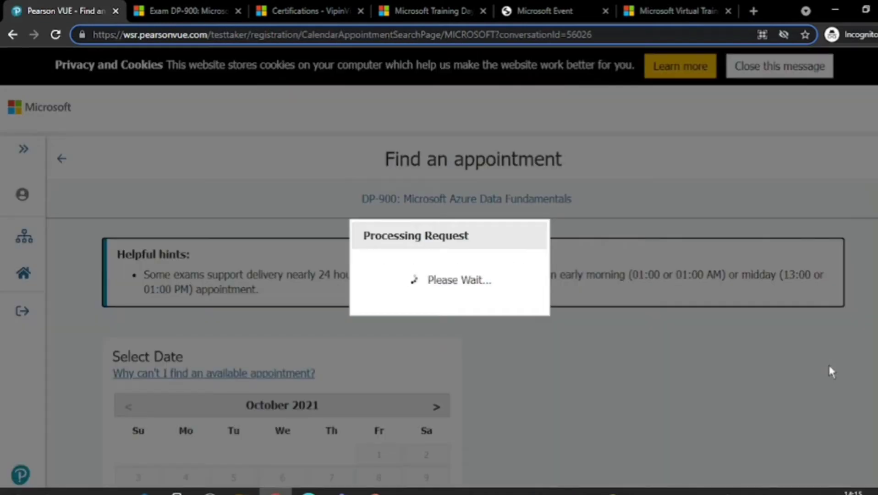
# Advance the calendar to November 2021 and pick Friday, November 5 as the exam date
pyautogui.scroll(-4, 831, 367)
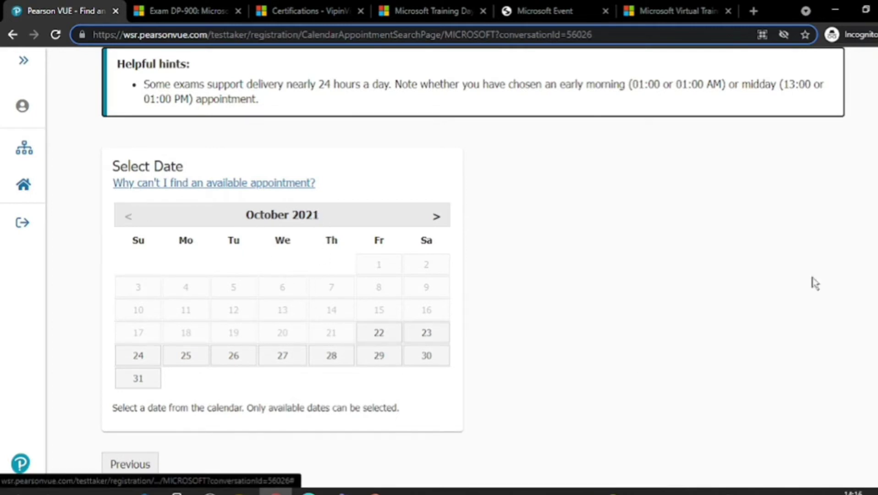
pyautogui.scroll(-2, 472, 261)
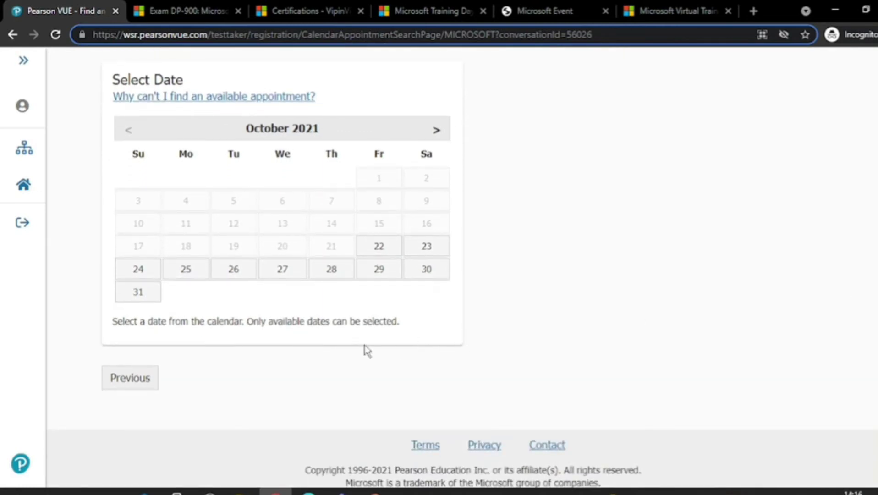
pyautogui.click(438, 133)
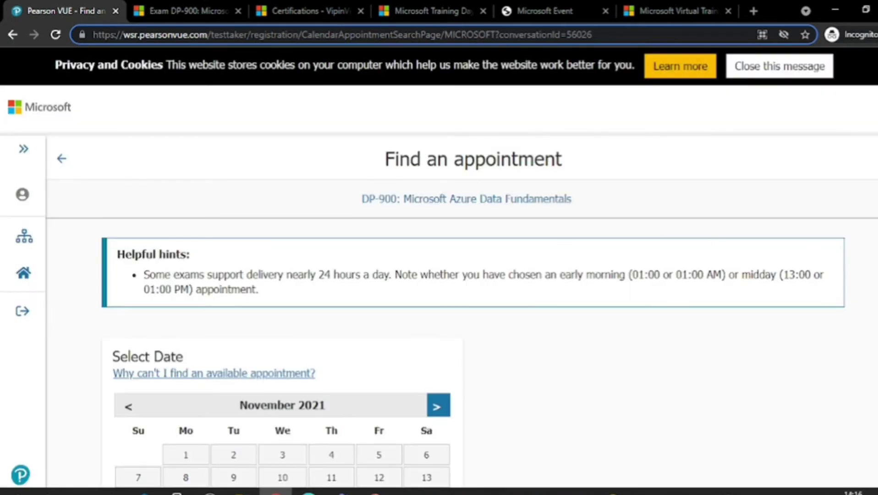
pyautogui.scroll(-4, 603, 329)
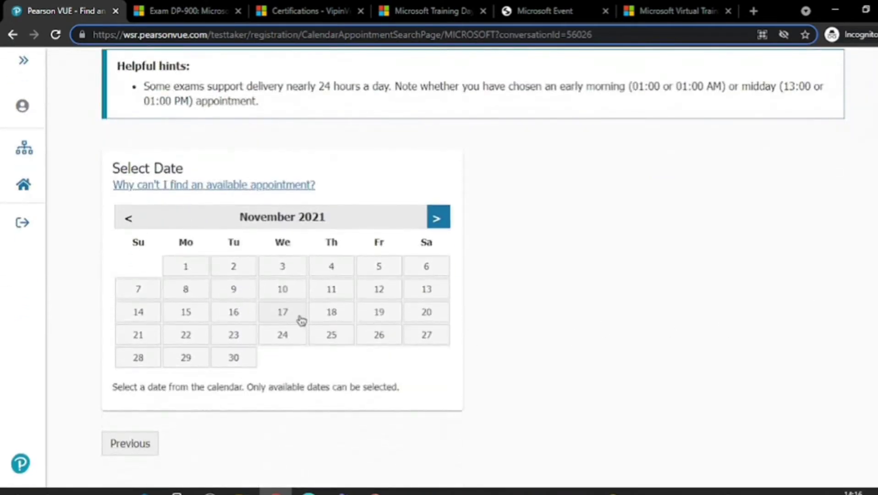
pyautogui.click(379, 271)
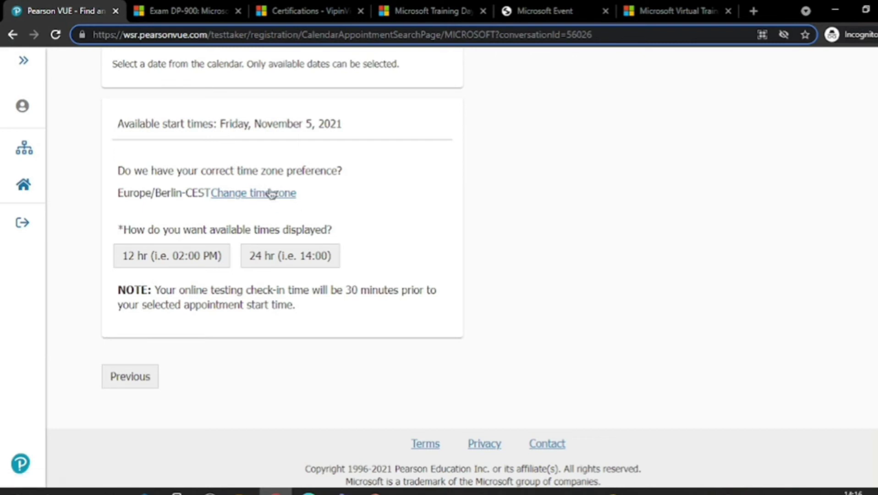
# Show times in 12-hour format and book the 03:30 PM start slot
pyautogui.click(172, 256)
pyautogui.scroll(-1, 172, 255)
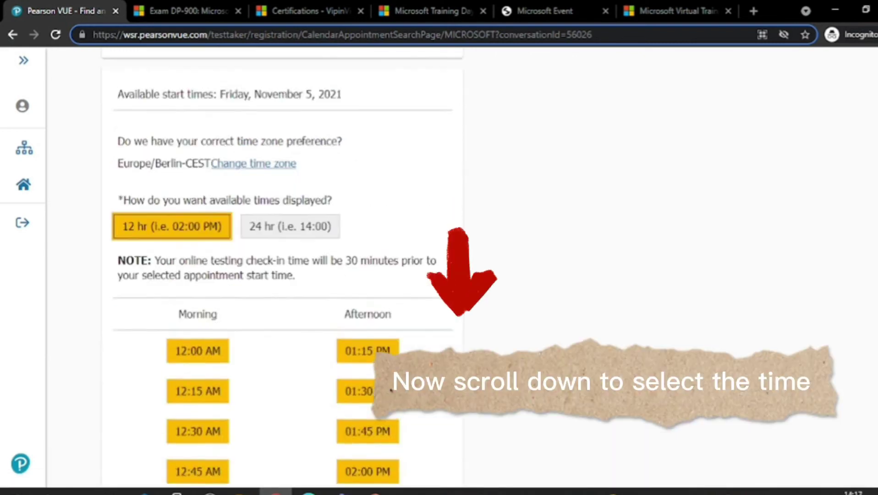
pyautogui.scroll(-9, 282, 268)
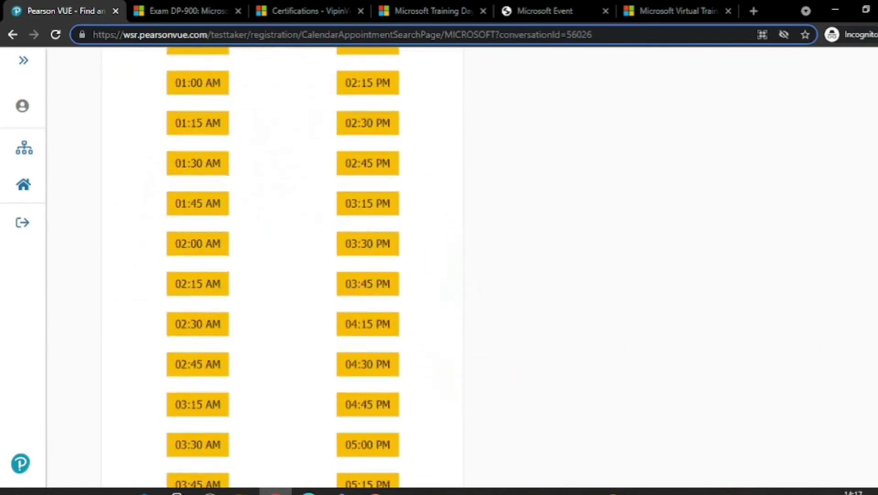
pyautogui.click(380, 252)
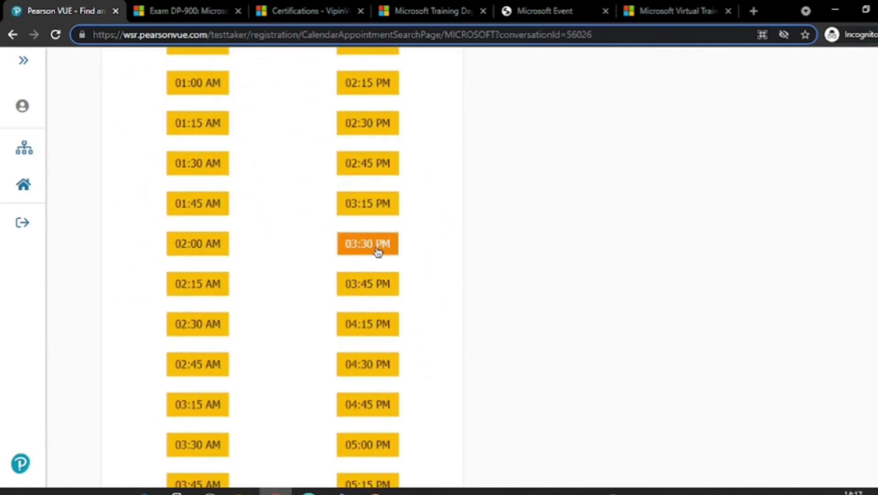
pyautogui.click(378, 251)
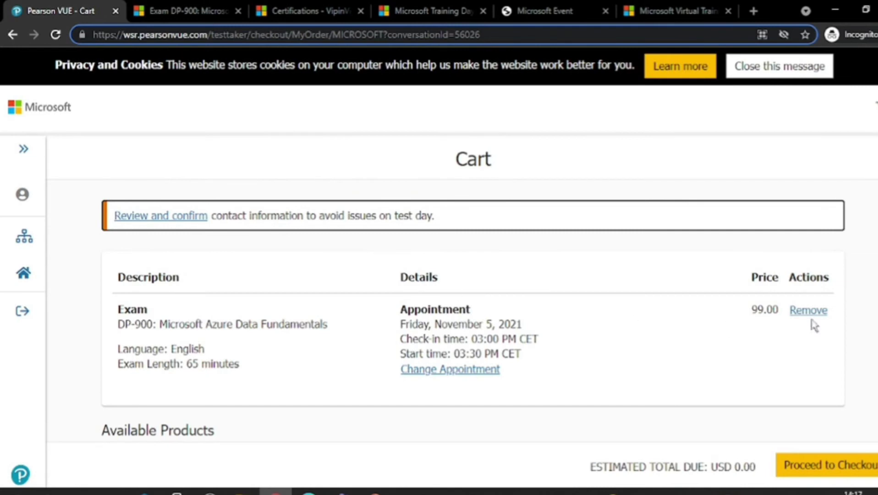
pyautogui.scroll(-1, 439, 264)
pyautogui.scroll(-3, 439, 264)
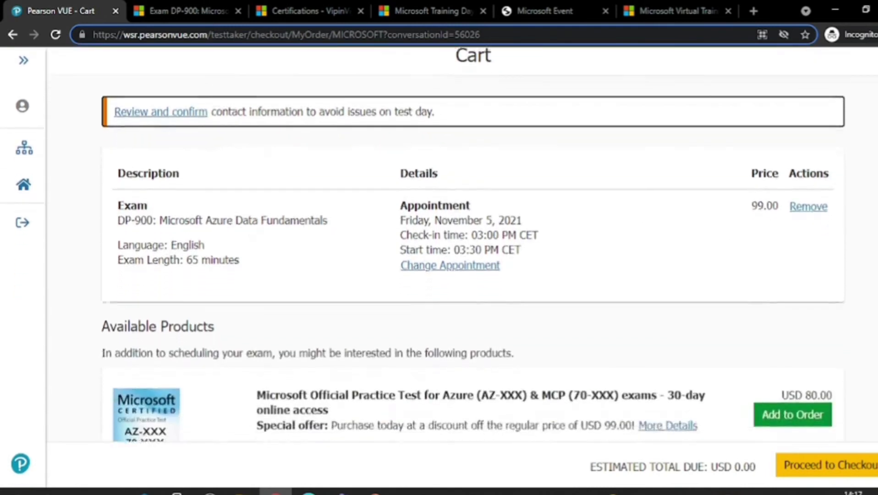
pyautogui.scroll(3, 611, 289)
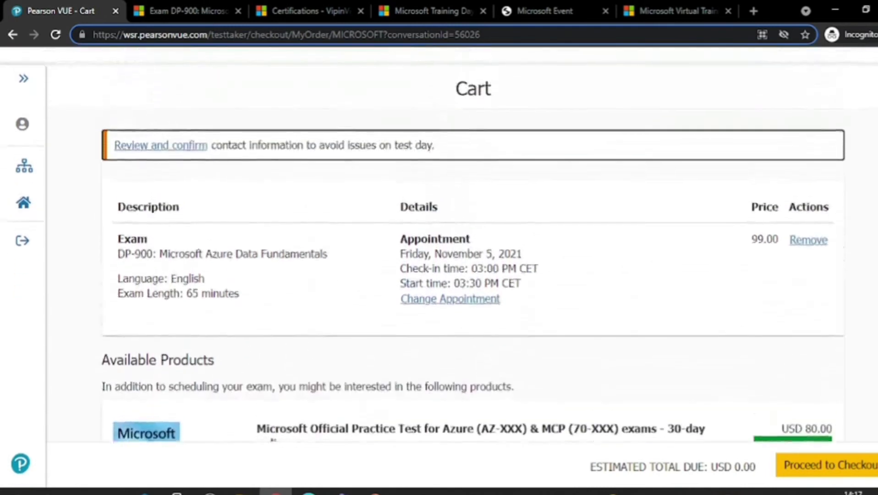
pyautogui.scroll(1, 611, 289)
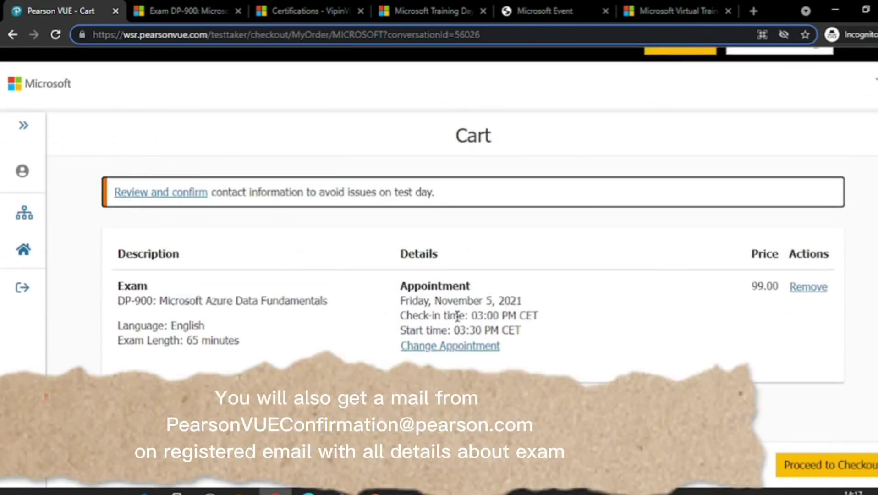
pyautogui.moveTo(438, 304); pyautogui.dragTo(456, 320)
pyautogui.click(494, 329)
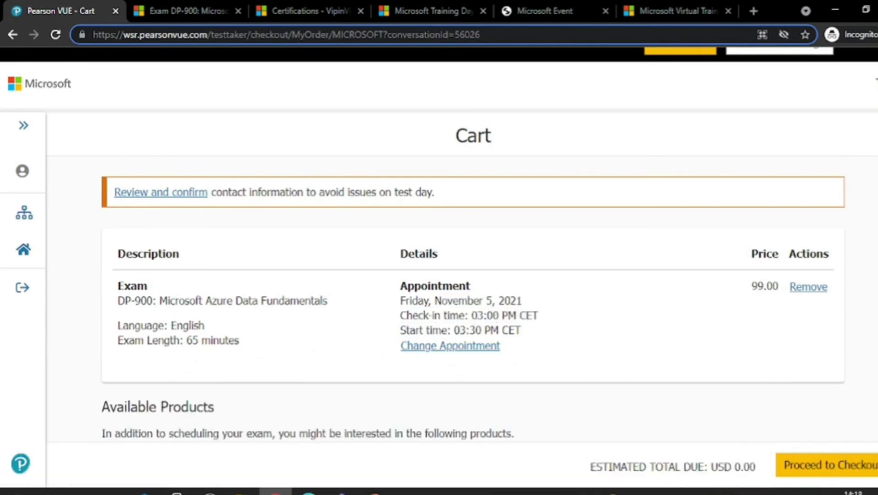
pyautogui.moveTo(655, 467); pyautogui.dragTo(743, 467)
pyautogui.scroll(1, 717, 419)
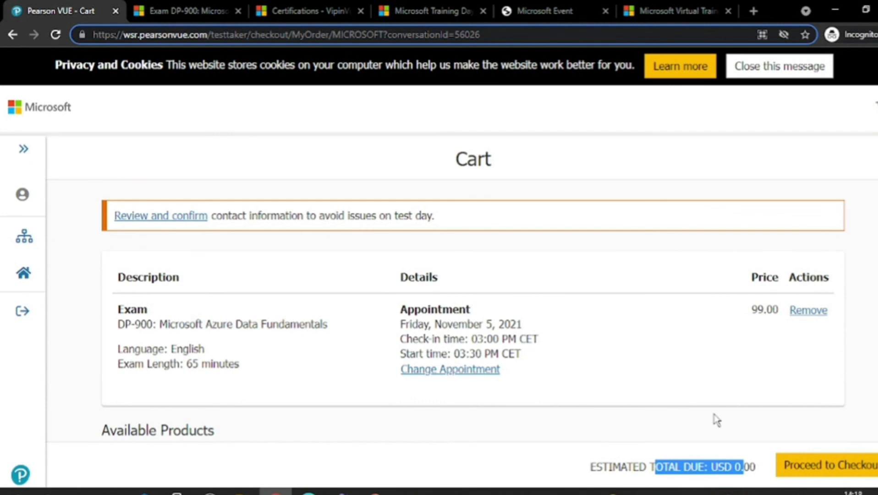